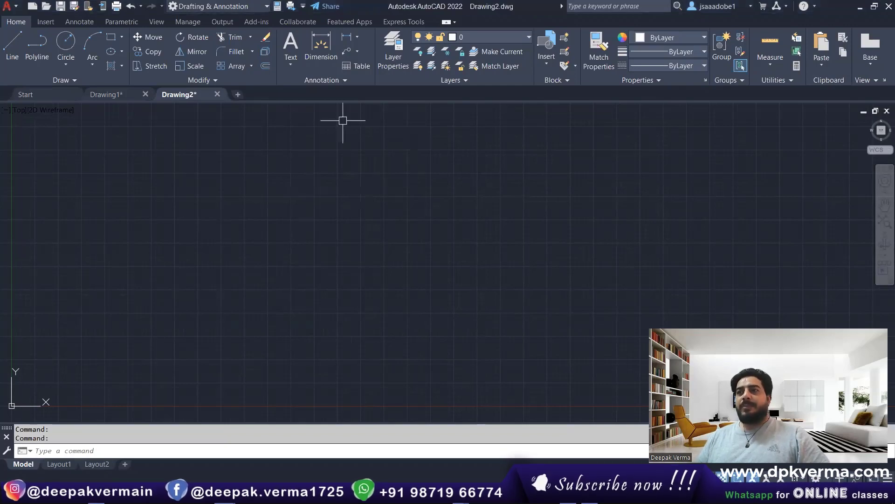
Pan the view to bring the coordinate origin into view, leaving the preset view unchanged
scroll(311, 247, down, 1)
middle_drag(313, 247, 237, 269)
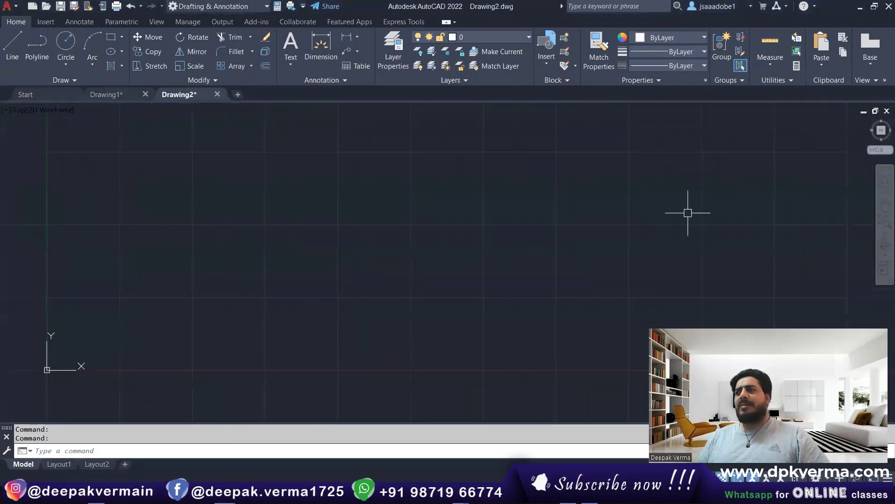
click(18, 110)
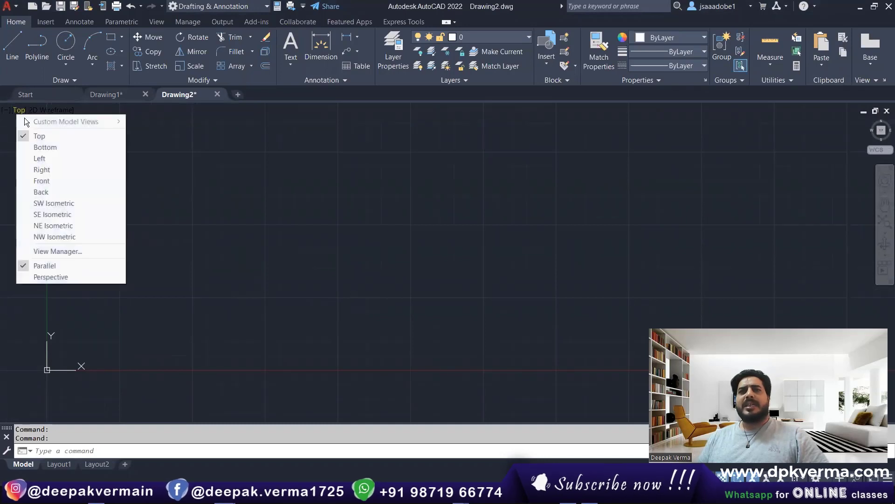
click(247, 225)
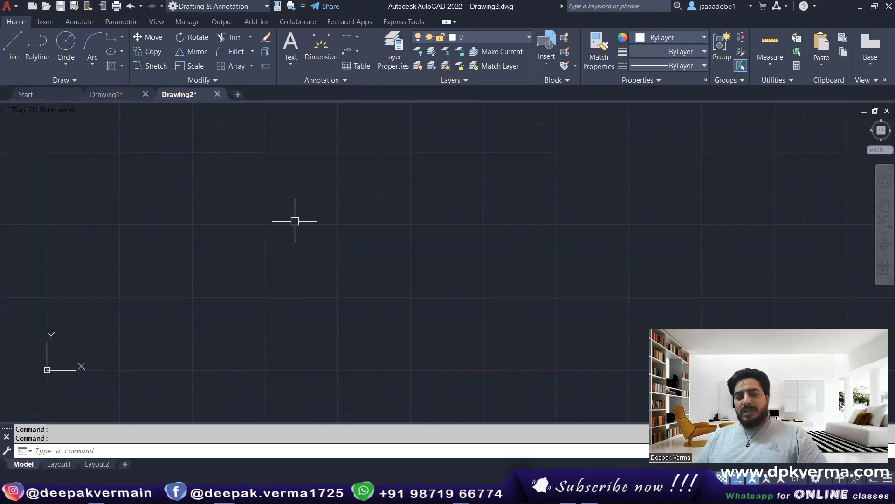
Apply a Two: Vertical layout with the left viewport Conceptual and the right 2D Wireframe
text(Vpo)
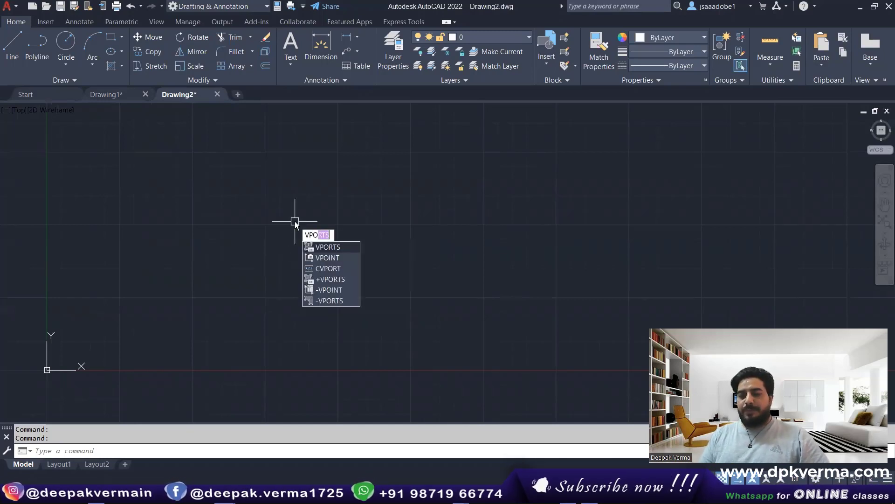
text(rt)
key(Return)
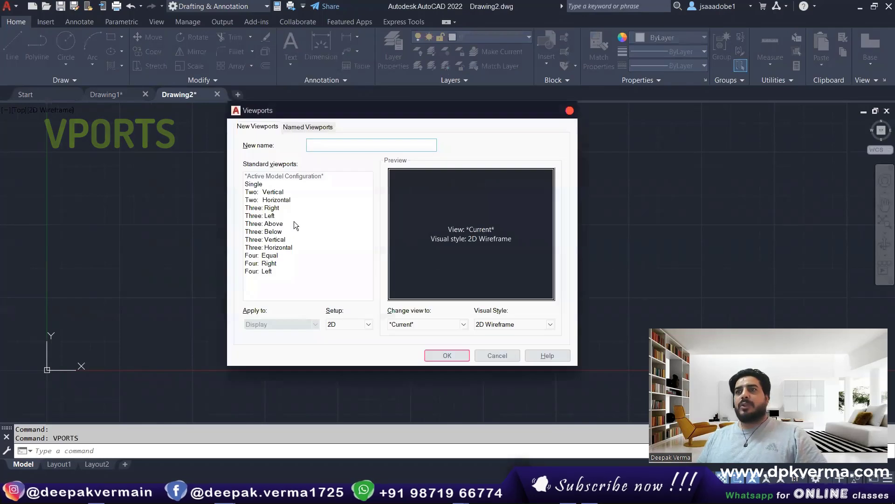
drag(315, 112, 319, 111)
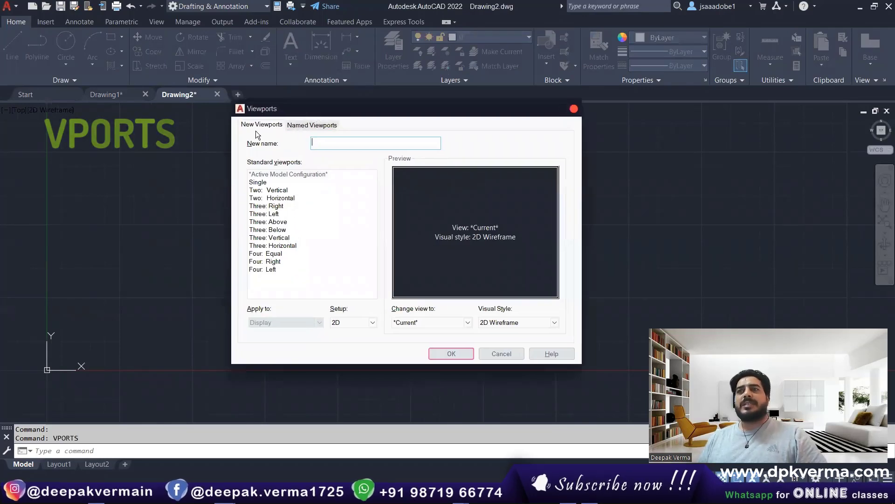
click(258, 182)
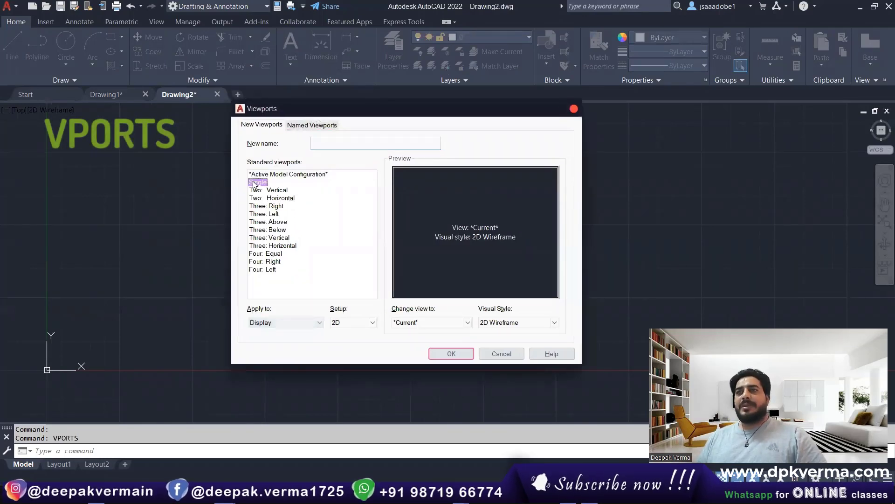
key(Down)
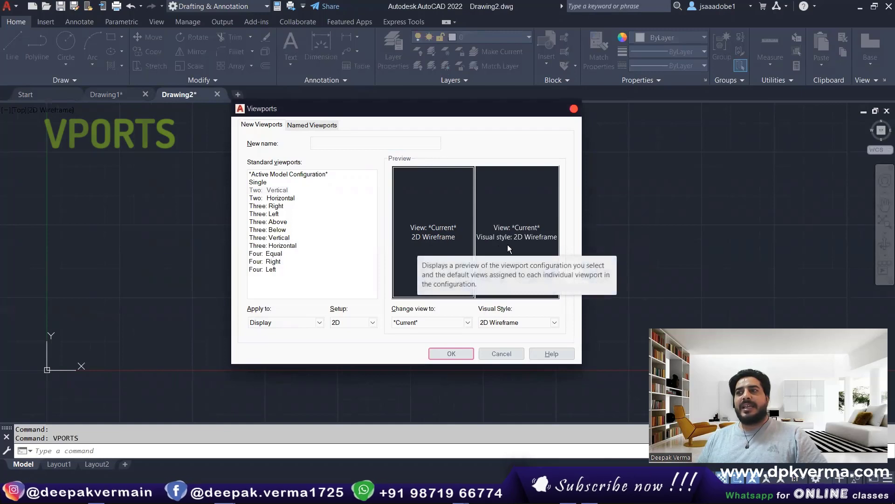
click(506, 243)
click(454, 246)
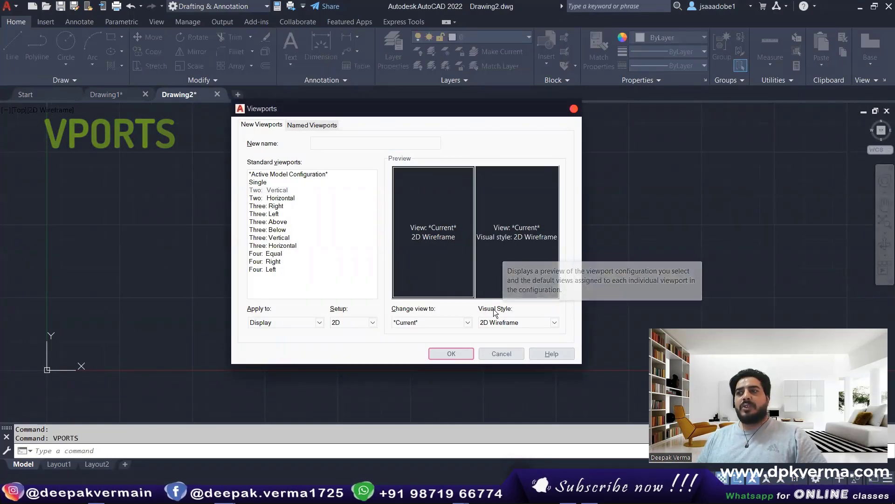
click(507, 322)
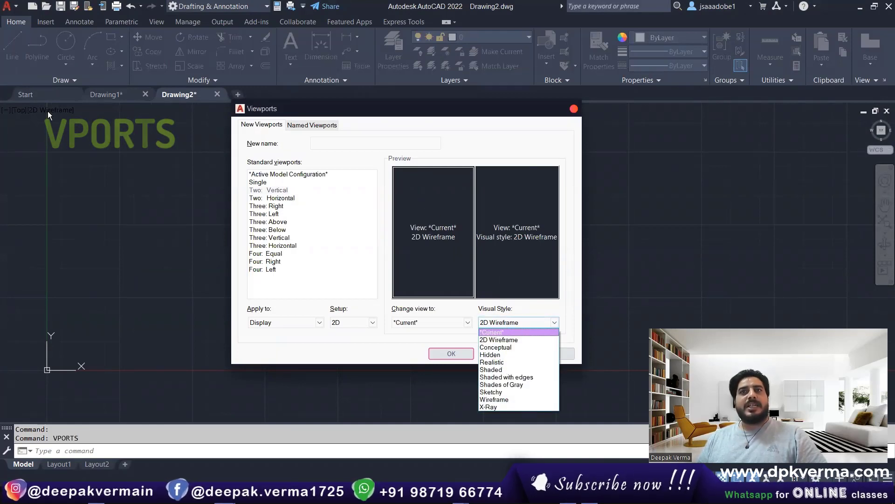
click(508, 346)
click(514, 255)
click(447, 259)
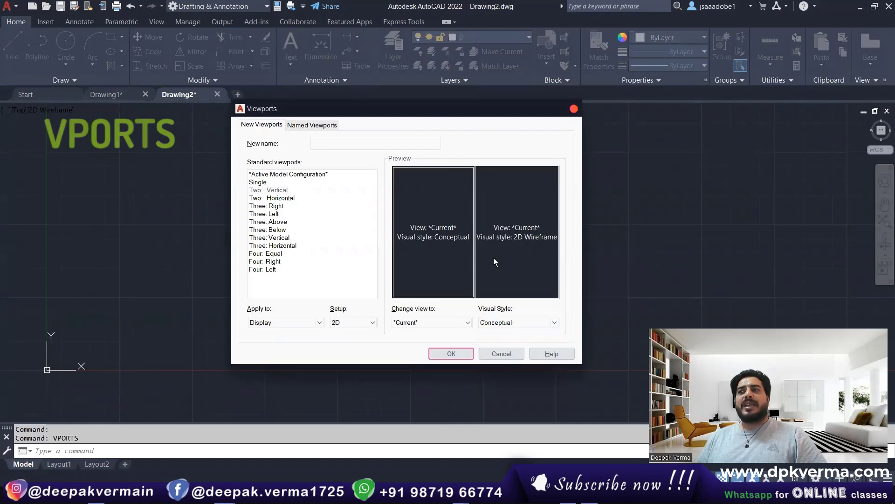
click(494, 258)
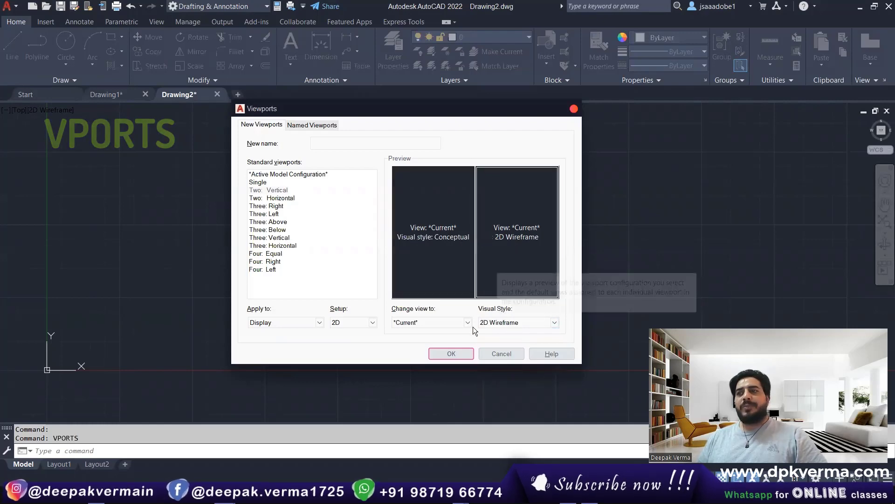
click(445, 353)
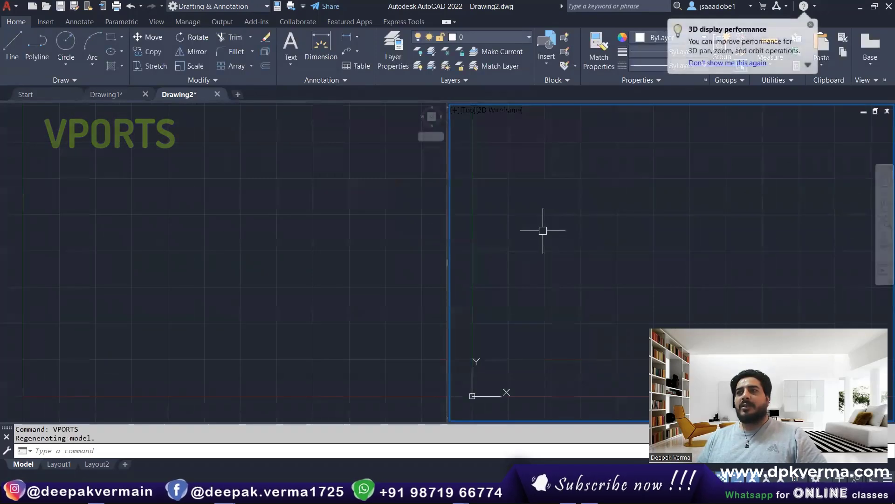
Activate the right viewport and draw a rectangle there with RECTANG
click(272, 233)
click(181, 260)
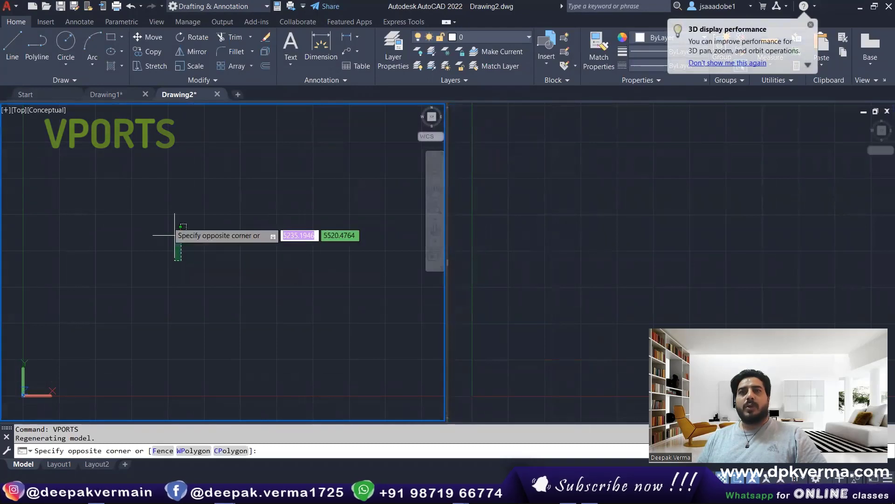
click(87, 214)
click(501, 146)
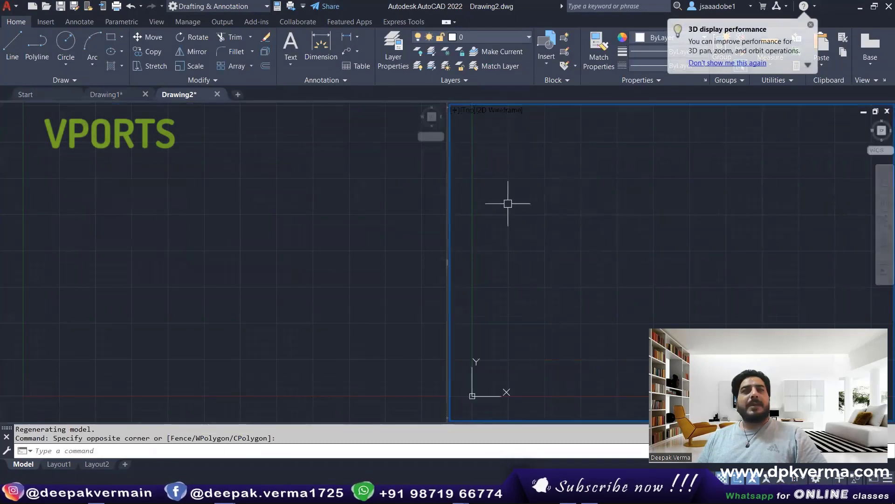
key(Escape)
text(rec)
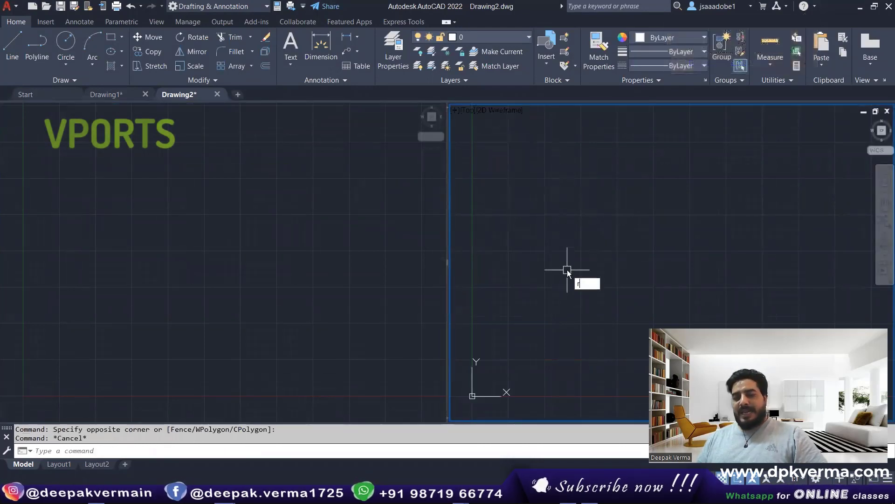
key(Return)
click(578, 237)
click(651, 298)
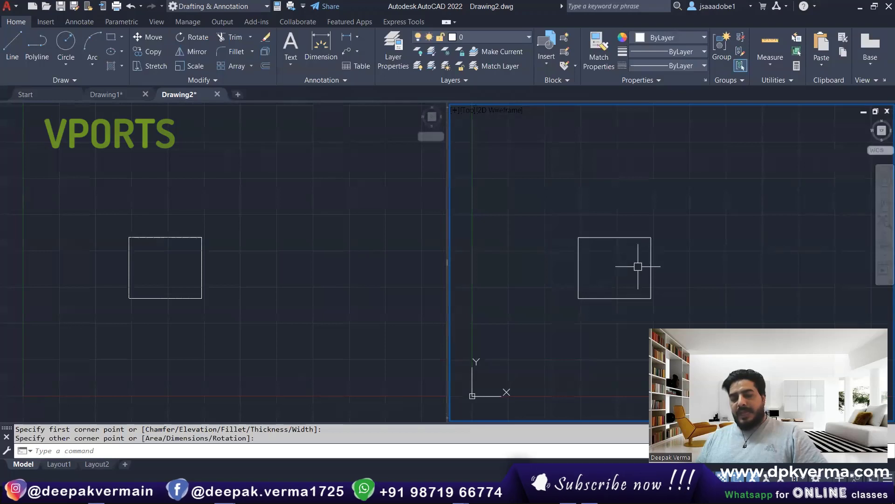
text(ex)
Extrude the rectangle into a flat box and orbit both viewports to see it in 3D
key(Return)
click(619, 298)
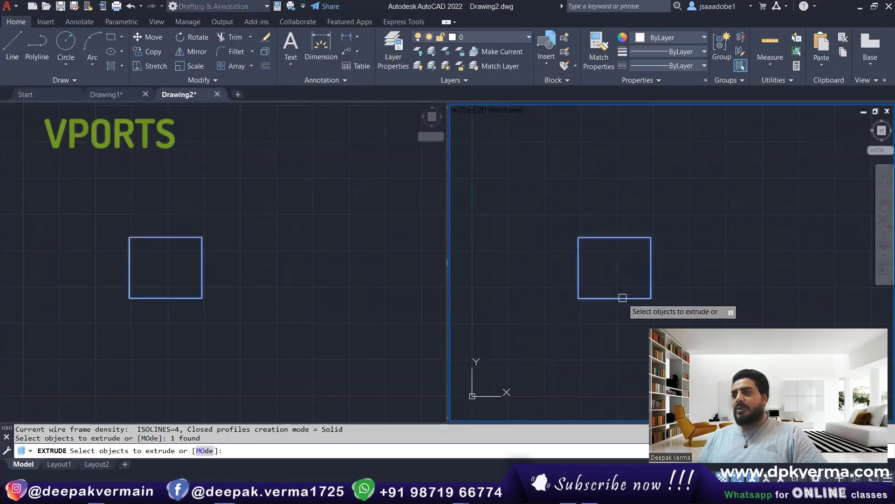
key(Return)
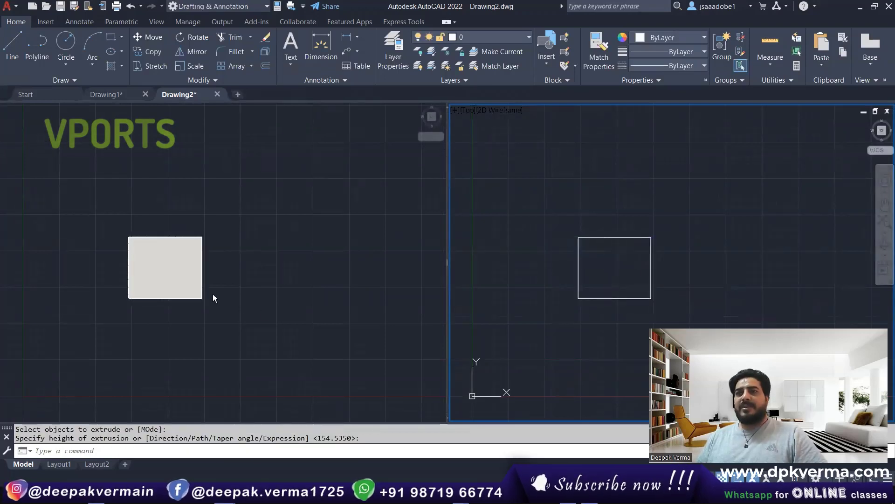
key(Return)
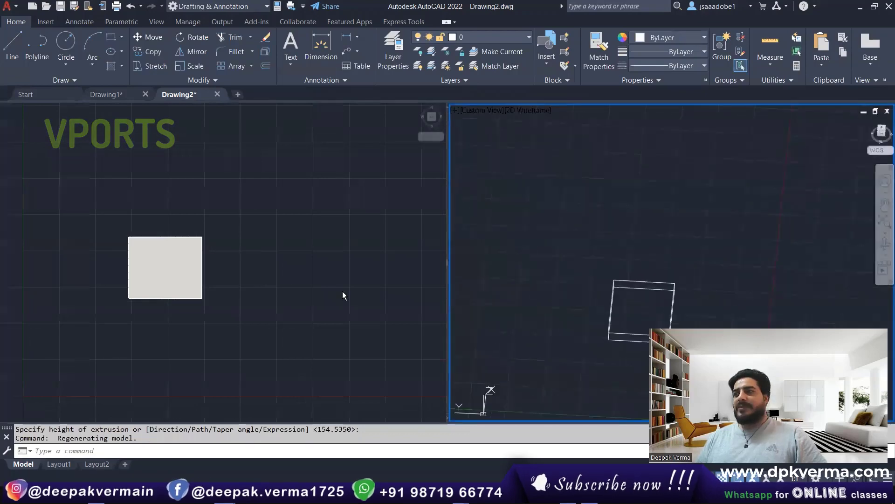
shift+middle_drag(544, 302, 551, 299)
click(230, 337)
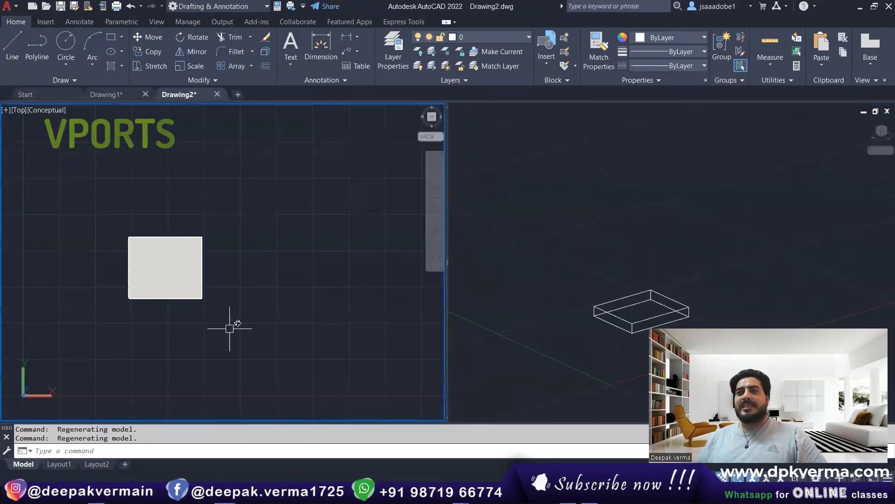
mouse_move(230, 337)
shift+middle_down()
mouse_move(250, 232)
mouse_move(631, 262)
shift+middle_up()
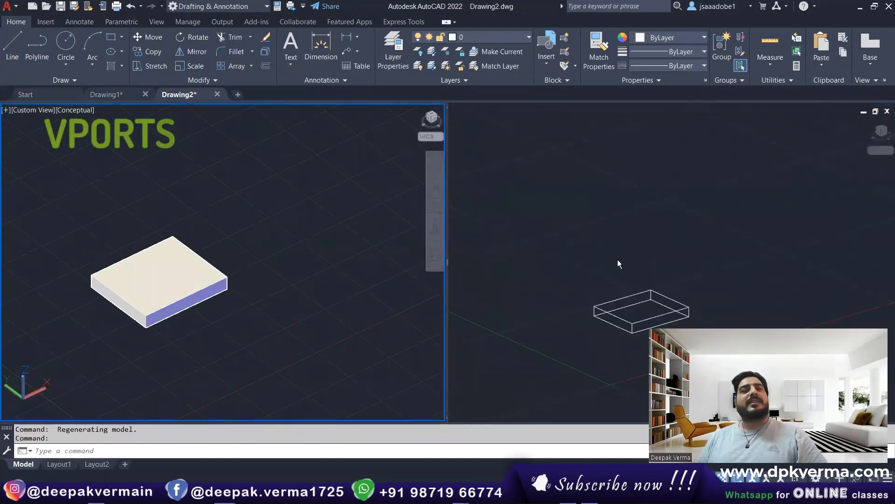
Apply a Three: Left layout through VPORTS, retyping the misspelled command first
click(287, 263)
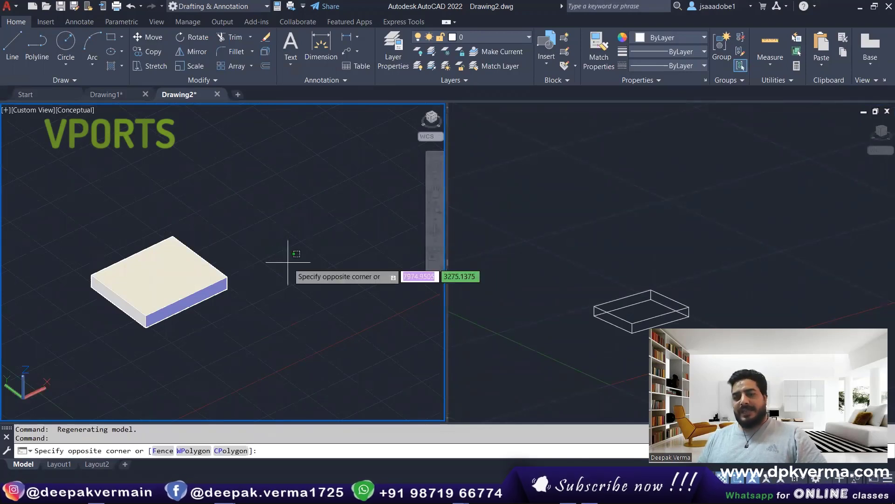
key(Escape)
key(Escape)
text(vpo)
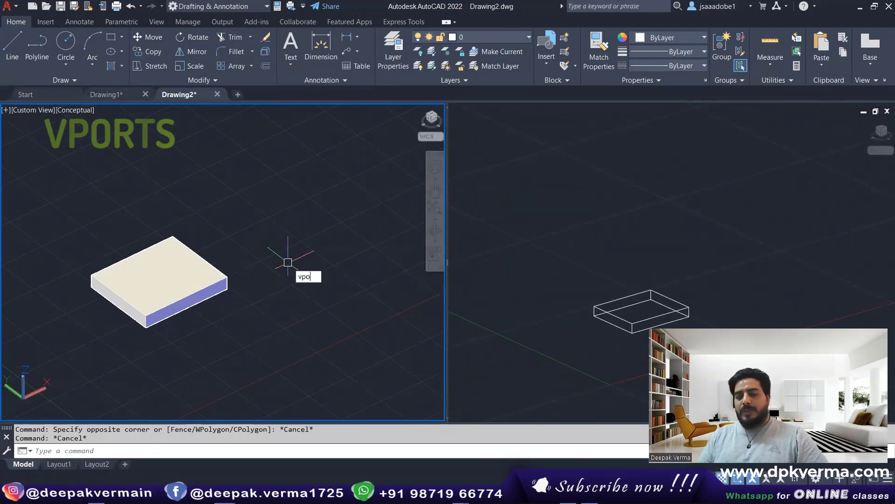
text(er)
key(Return)
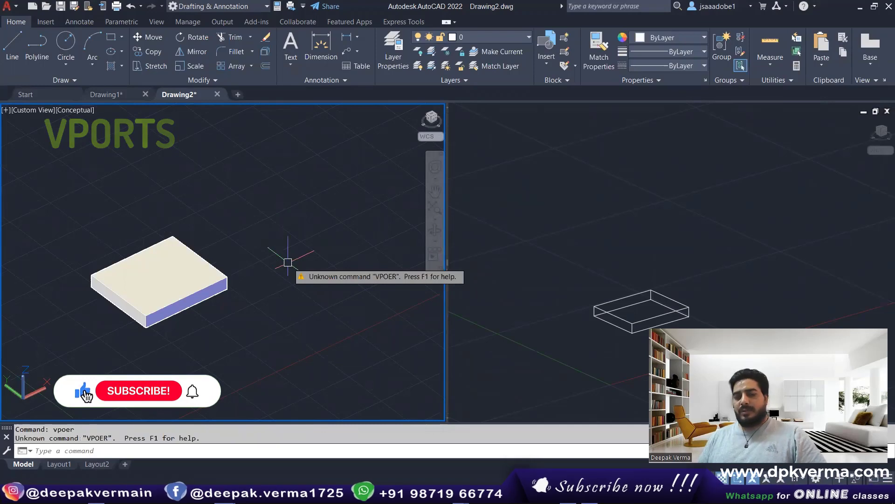
key(Escape)
key(Escape)
text(vpor)
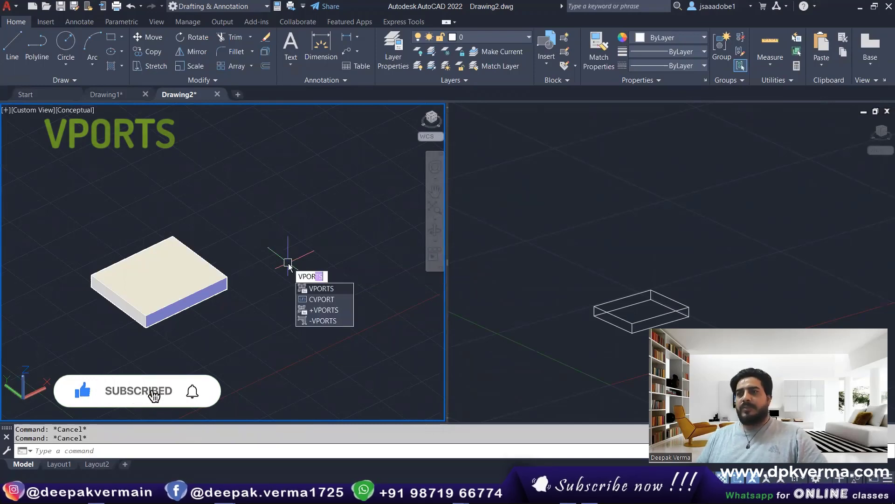
key(Return)
click(276, 198)
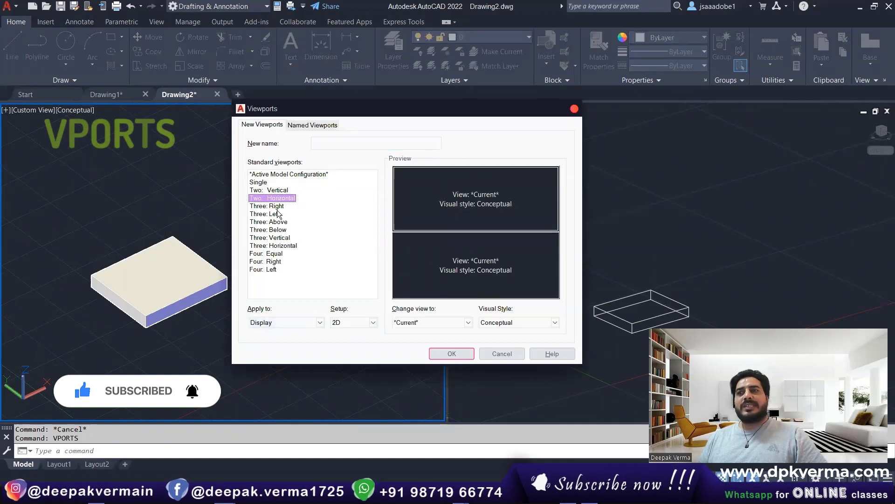
click(274, 207)
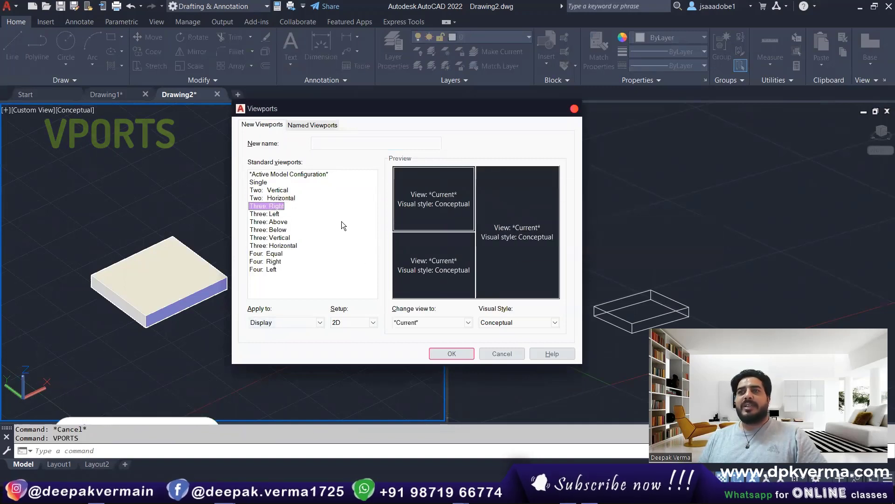
click(269, 215)
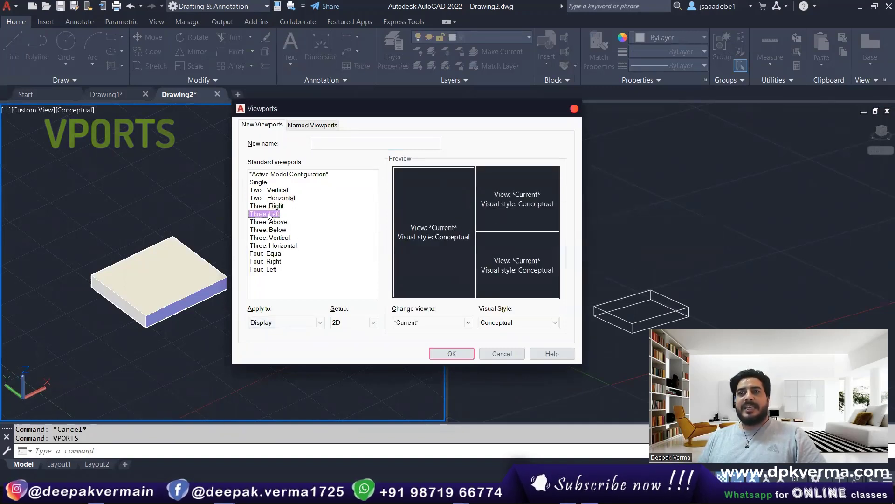
click(451, 353)
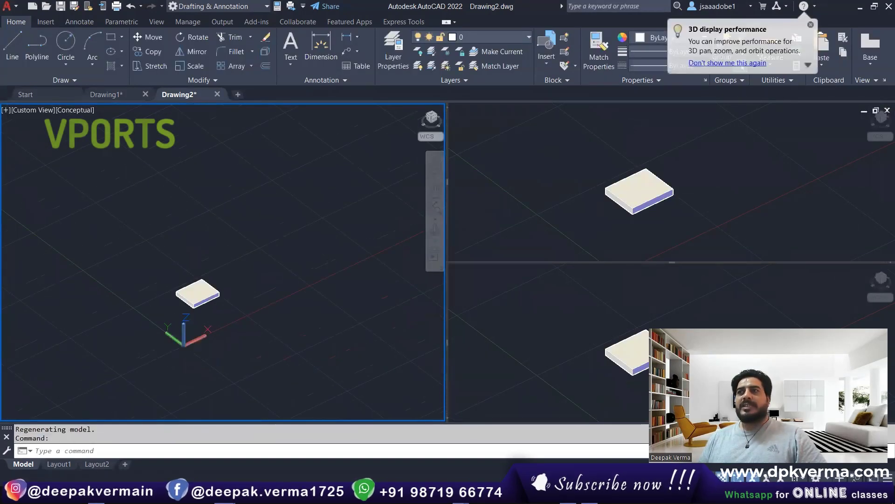
Set the upper-right viewport to a Top view in 2D Wireframe
click(470, 112)
click(485, 135)
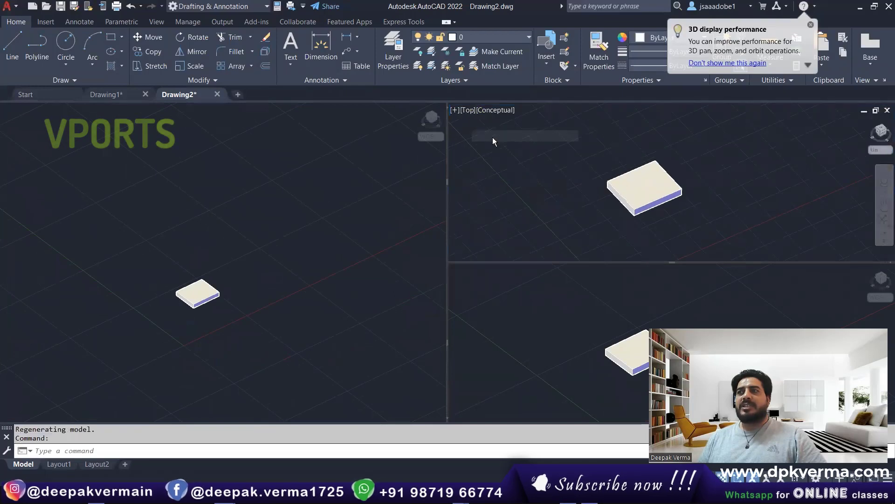
click(490, 113)
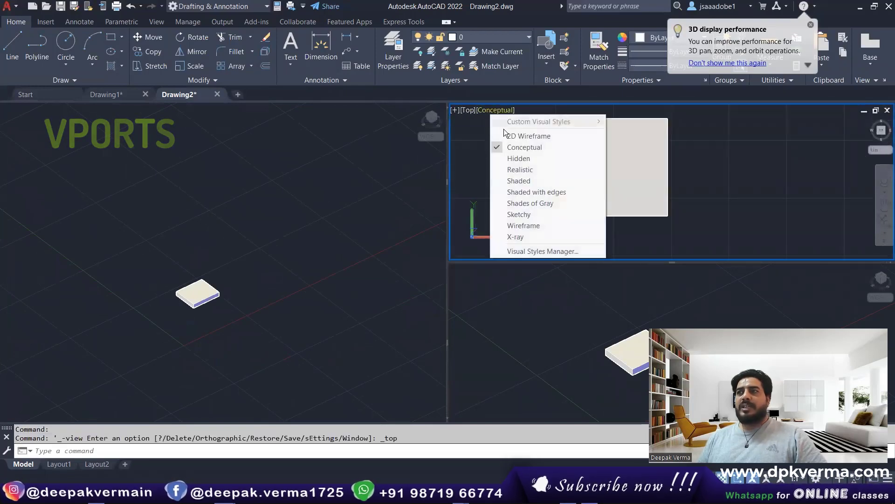
click(508, 133)
Set the lower-right viewport to a Front view in 2D Wireframe and pan the box into place
click(483, 280)
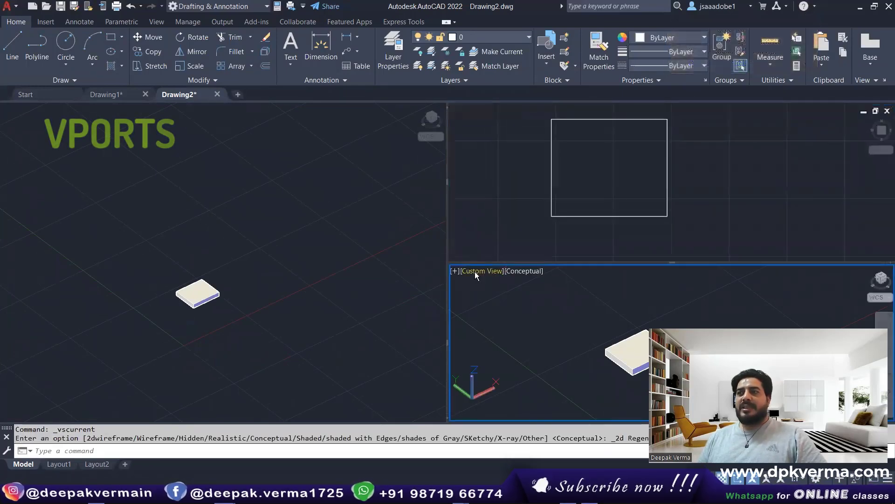
click(475, 272)
click(497, 340)
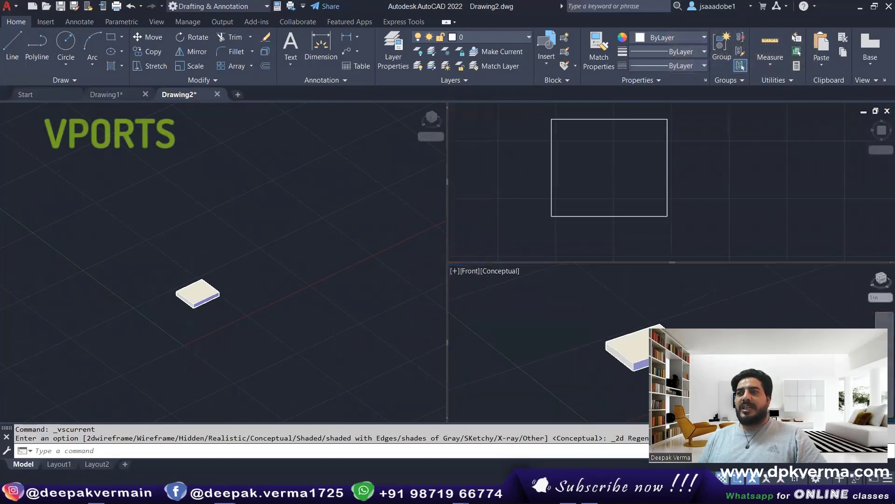
click(498, 274)
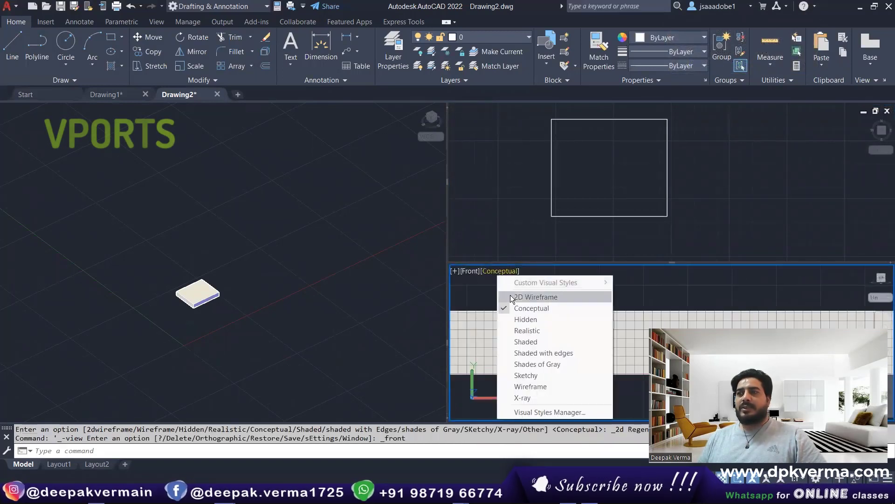
click(508, 293)
scroll(566, 314, down, 2)
mouse_move(575, 310)
middle_down()
mouse_move(564, 313)
mouse_move(584, 323)
middle_up()
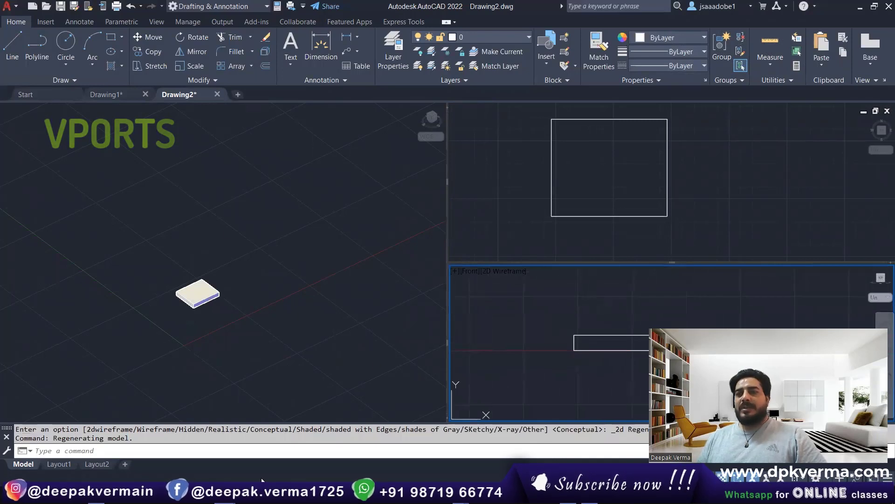
text(vpoer)
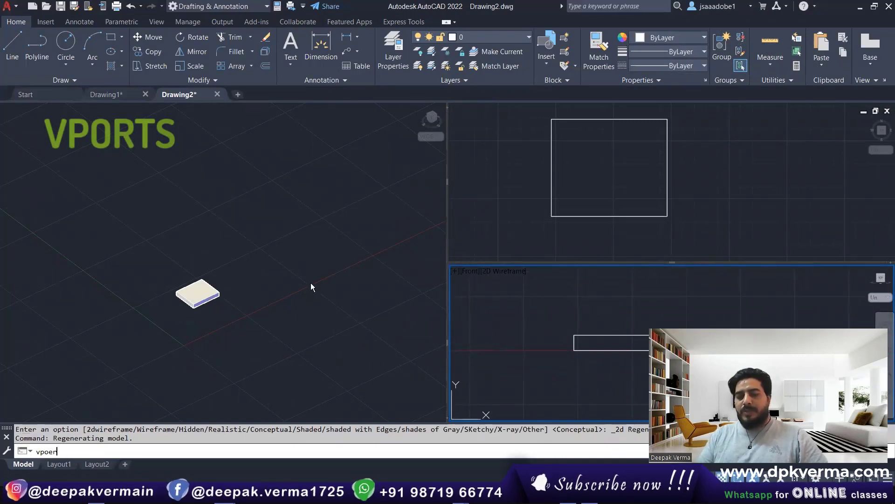
key(Return)
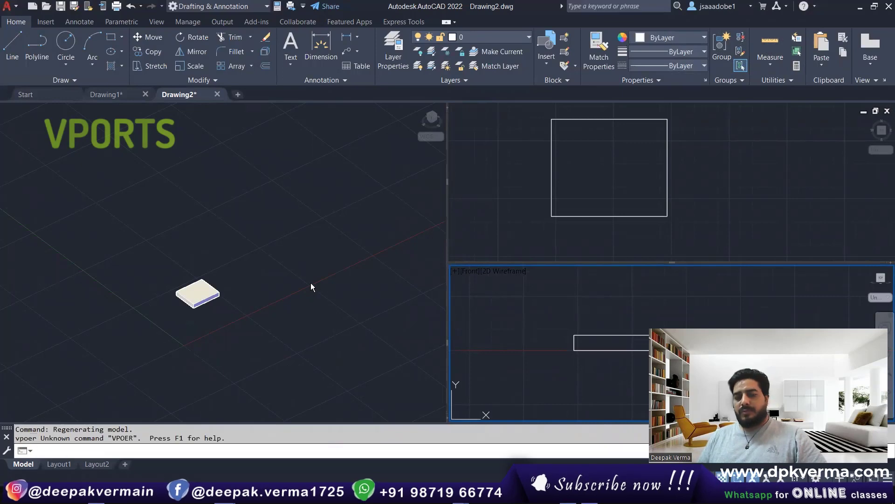
key(Escape)
key(Escape)
Apply the Four: Right viewport configuration with the 3D setup via VPORTS
text(vports)
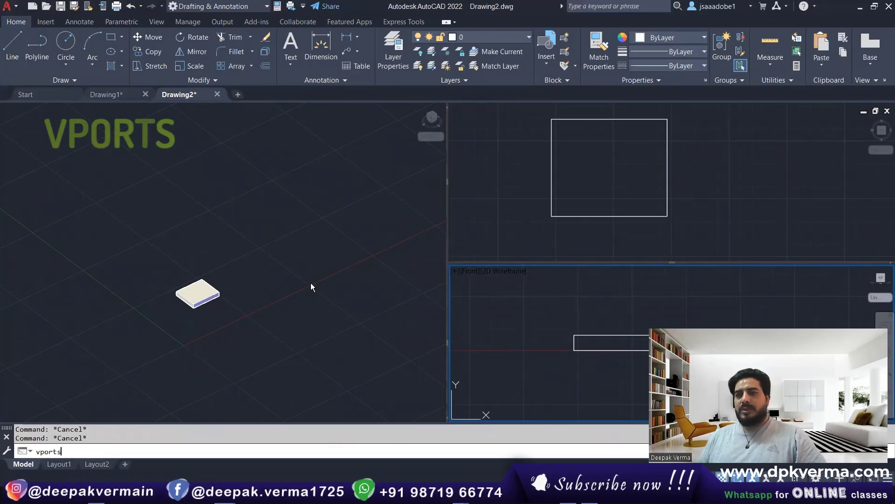
key(Return)
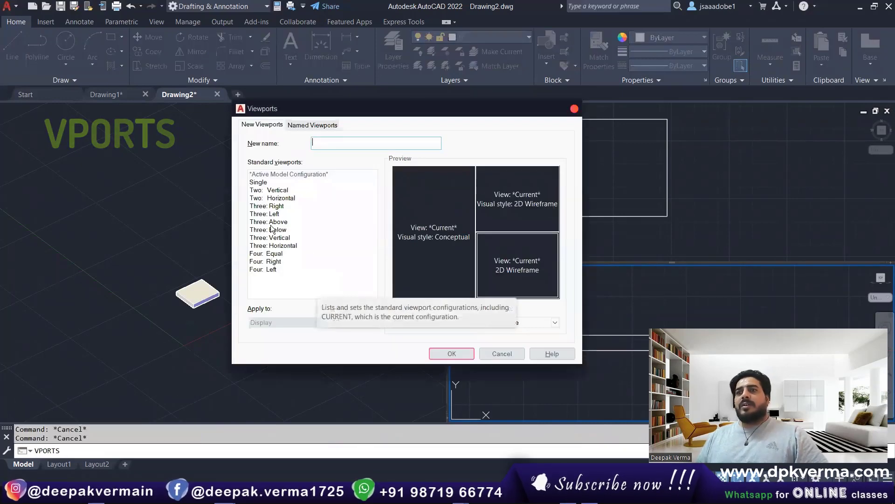
click(272, 229)
click(275, 238)
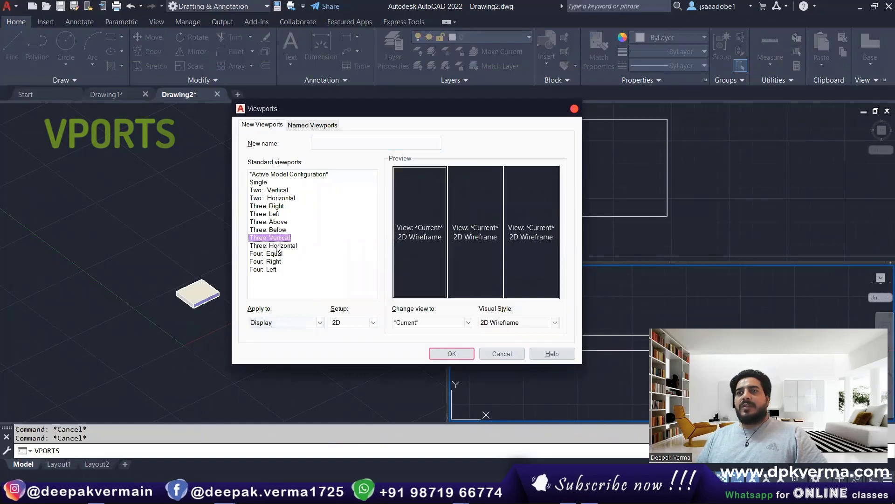
click(276, 254)
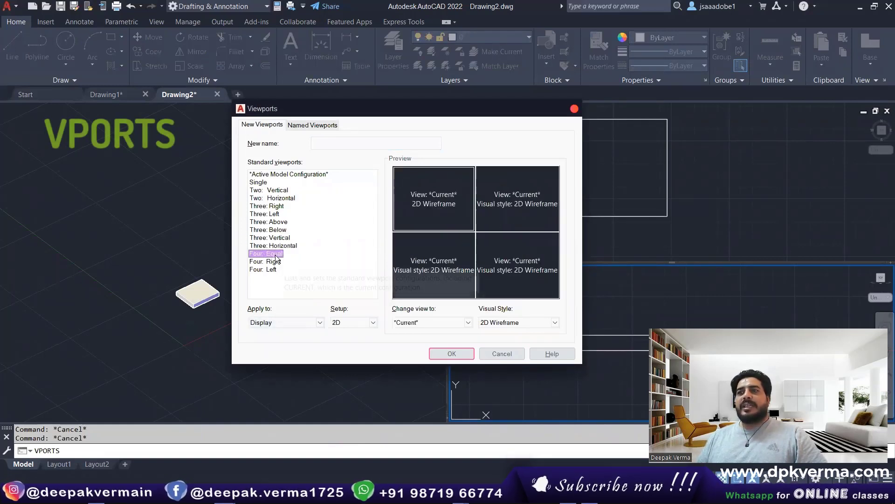
click(272, 261)
click(270, 269)
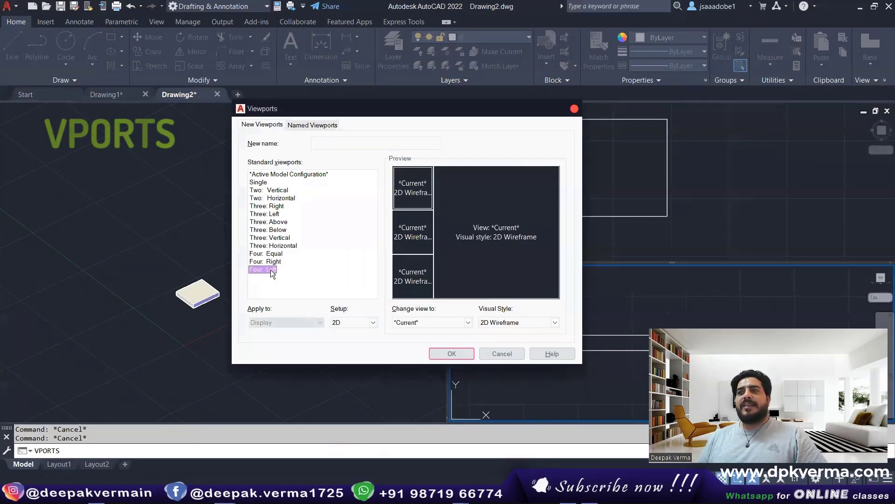
click(272, 261)
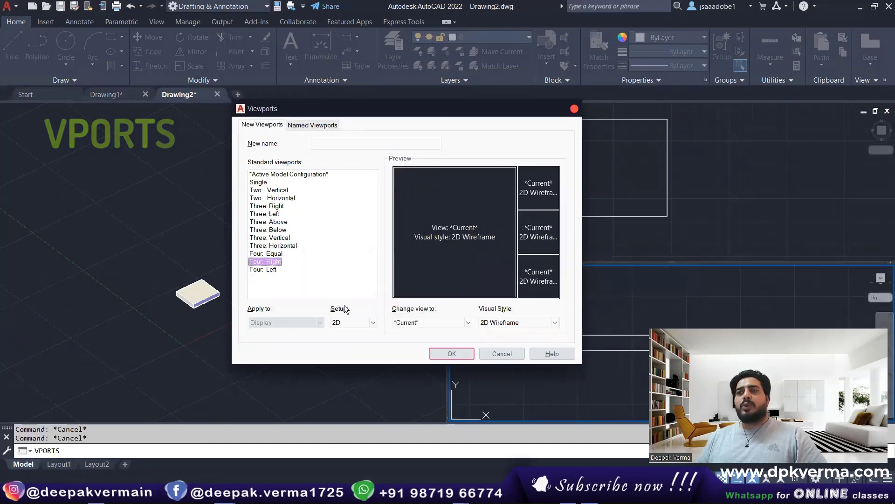
click(352, 338)
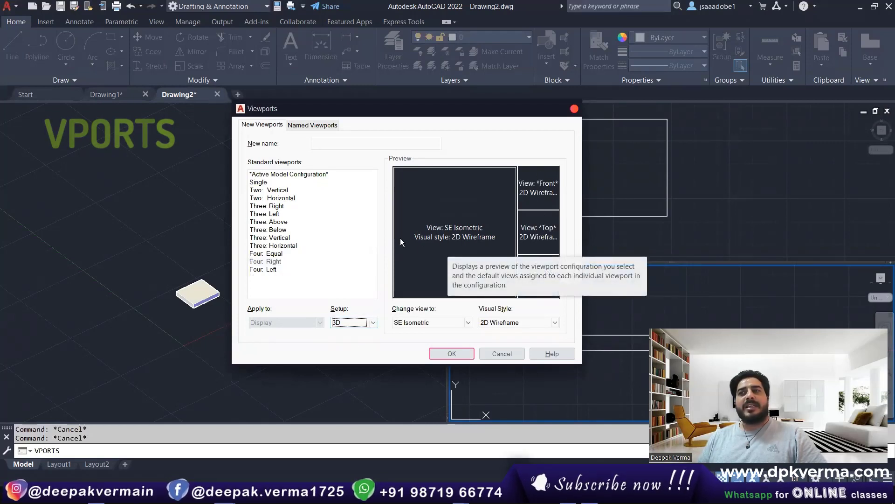
click(461, 355)
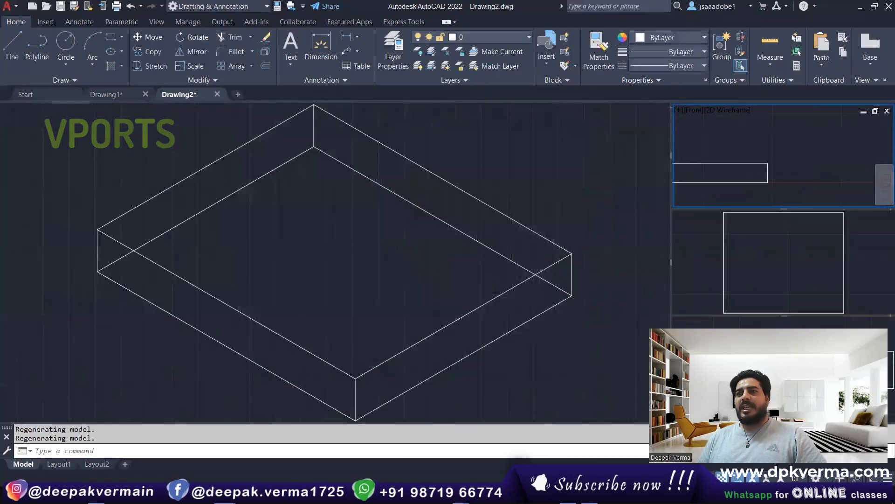
Zoom out and pan the isometric box, then pan the front-view rectangle right
click(279, 269)
scroll(326, 270, down, 2)
scroll(261, 272, down, 1)
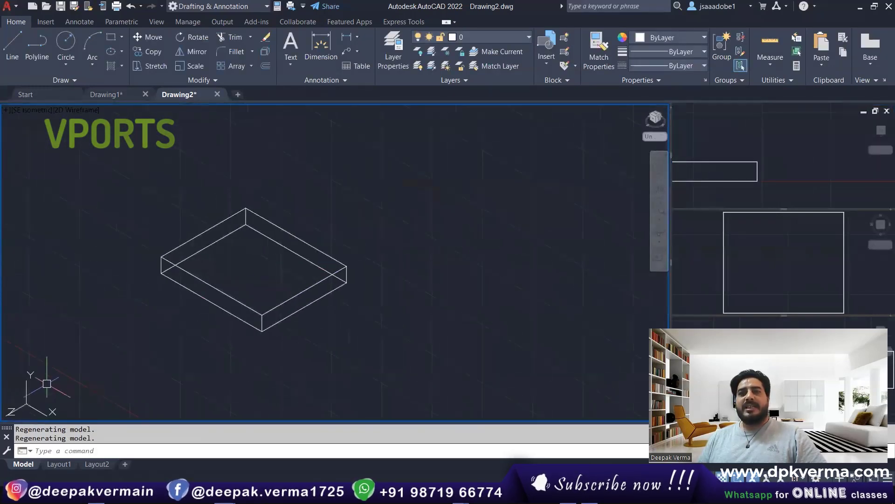
scroll(314, 304, down, 2)
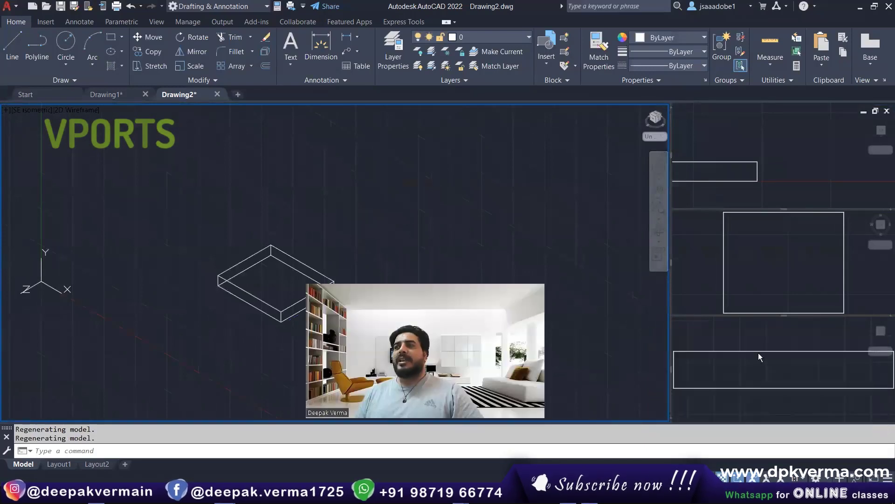
middle_drag(354, 326, 431, 317)
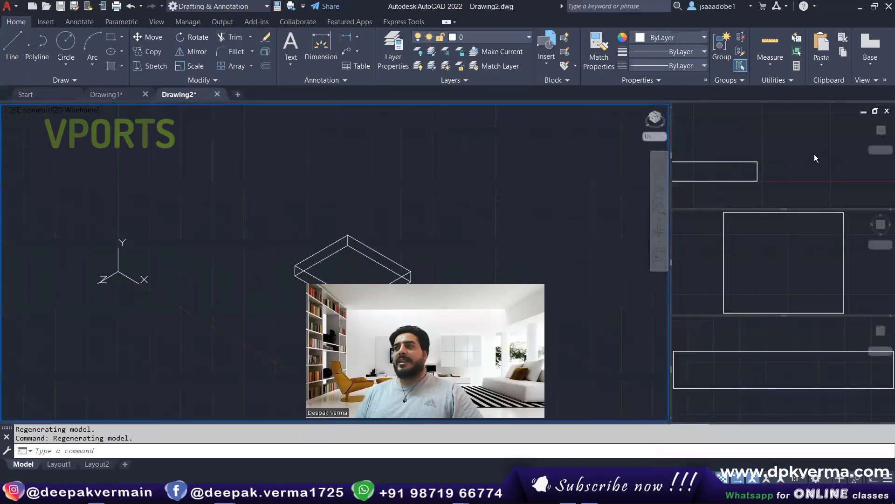
click(727, 187)
middle_drag(625, 235, 705, 225)
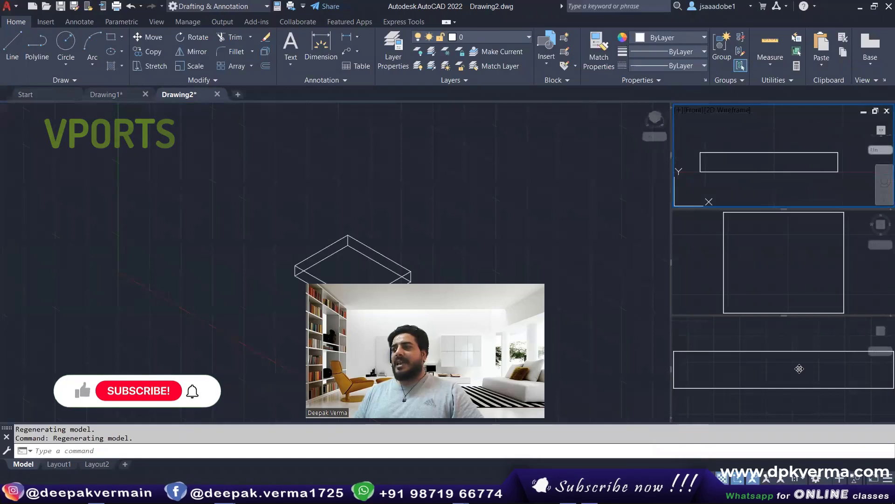
Cancel the running command and bring up the Viewports dialog with VPORTS
click(309, 321)
key(Escape)
key(Escape)
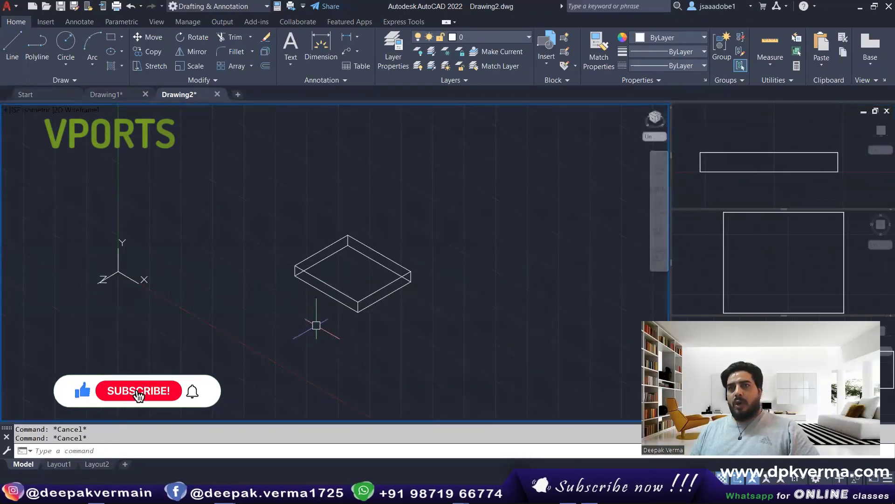
text(vp)
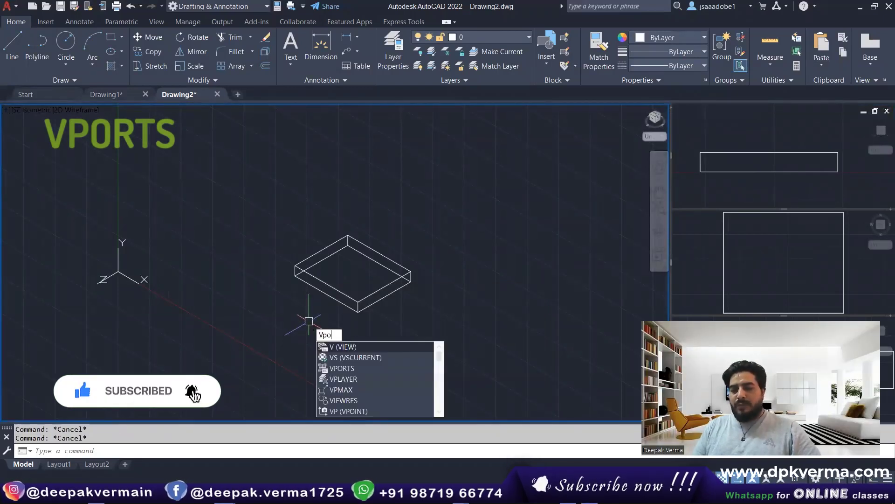
text(orts)
key(Return)
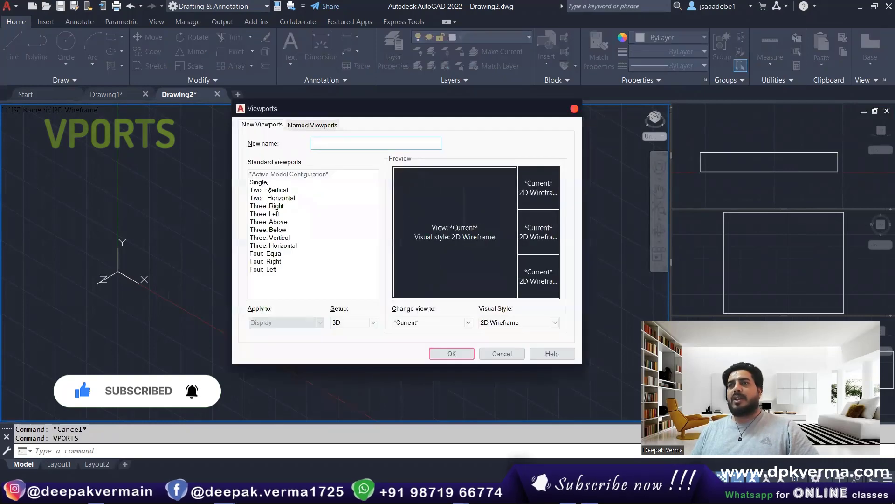
Switch to a Single viewport and set it to the Top view
click(266, 183)
click(451, 353)
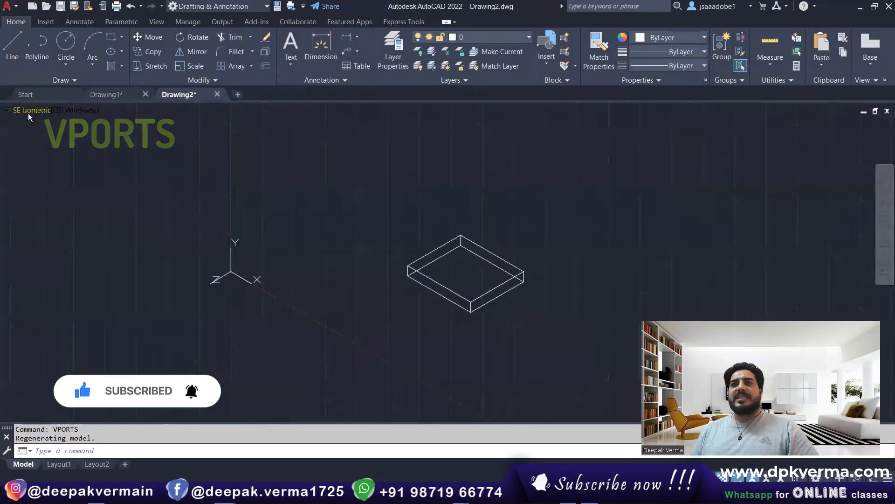
click(29, 112)
click(28, 146)
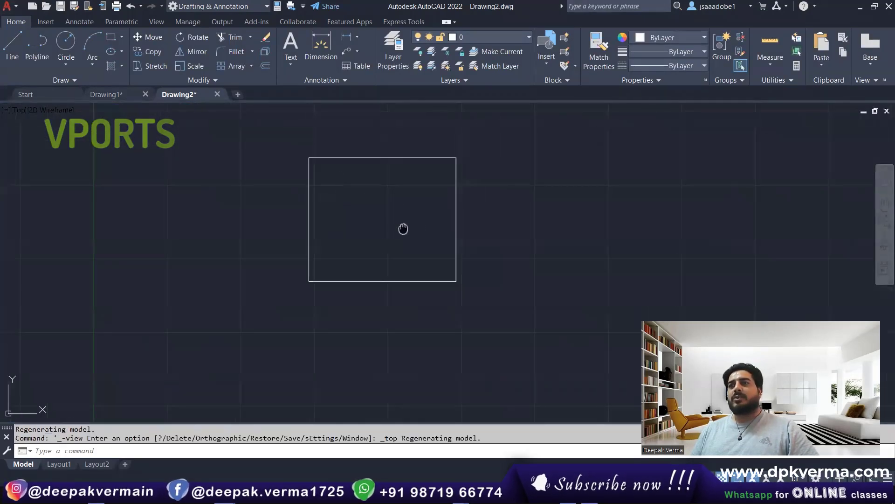
Crossing-select the box and erase it
click(523, 190)
mouse_move(403, 228)
middle_down()
mouse_move(348, 233)
mouse_move(369, 228)
middle_up()
click(334, 226)
text(e)
key(Return)
Choose a 2D Two: Vertical layout in Viewports and enter a new configuration name
text(vts)
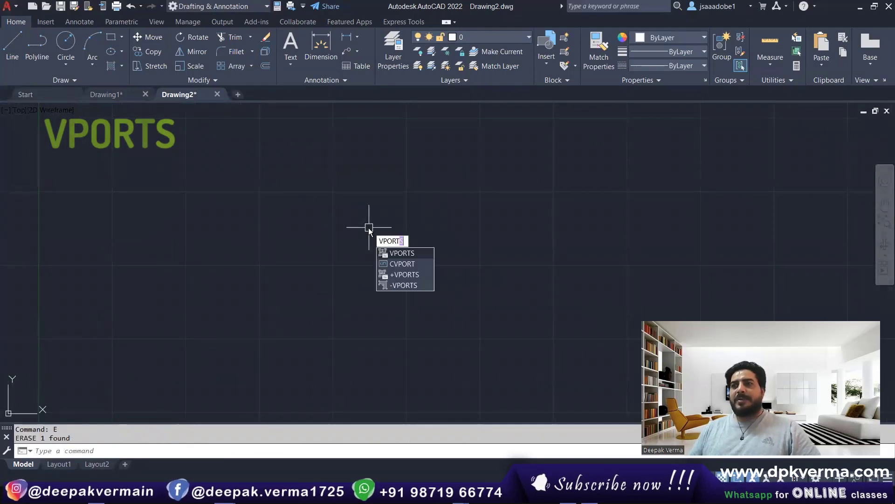
key(Return)
drag(364, 108, 323, 111)
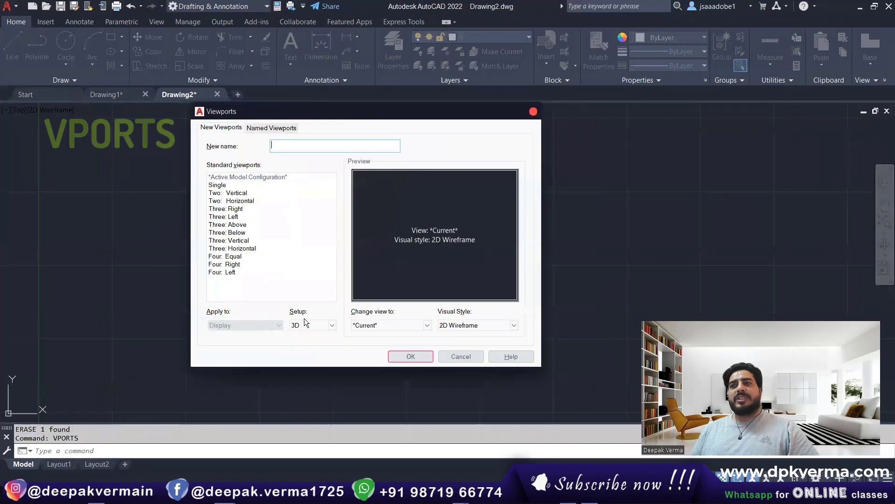
click(332, 325)
click(301, 332)
click(379, 327)
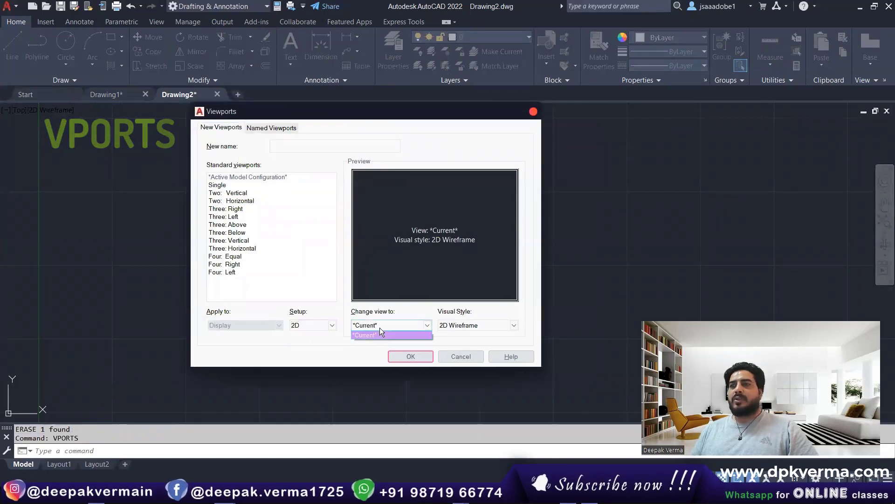
click(473, 327)
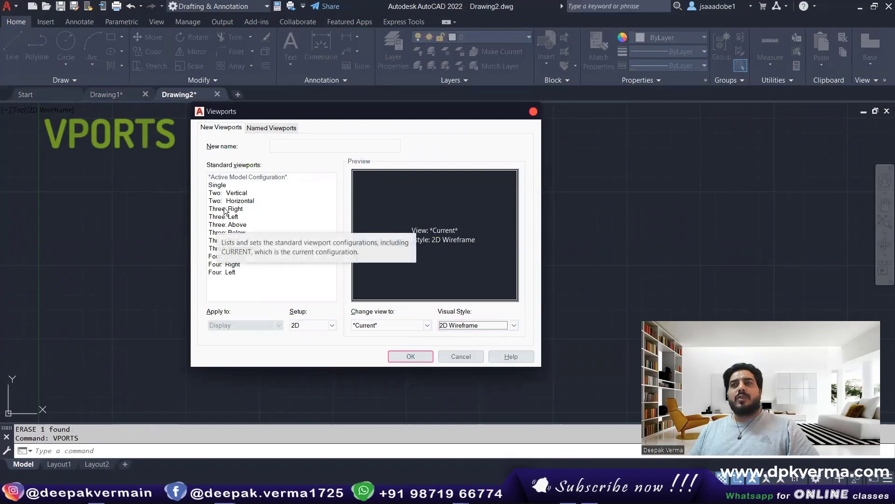
click(233, 194)
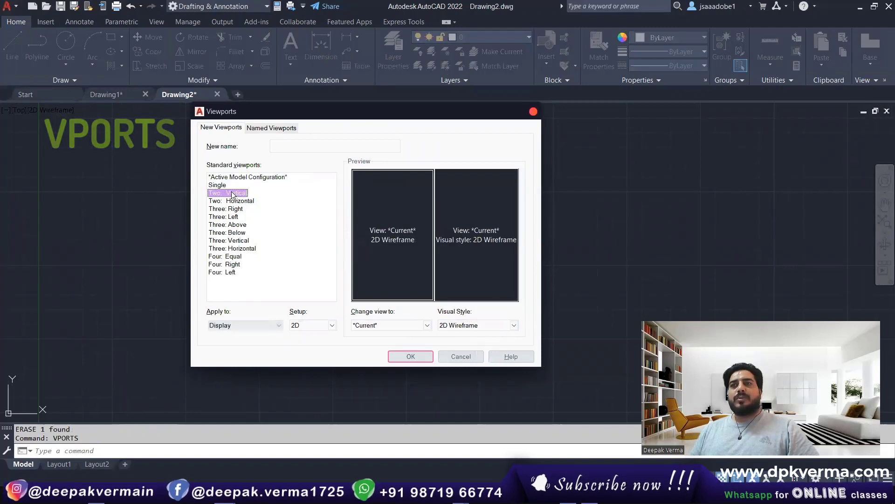
click(283, 145)
text(my)
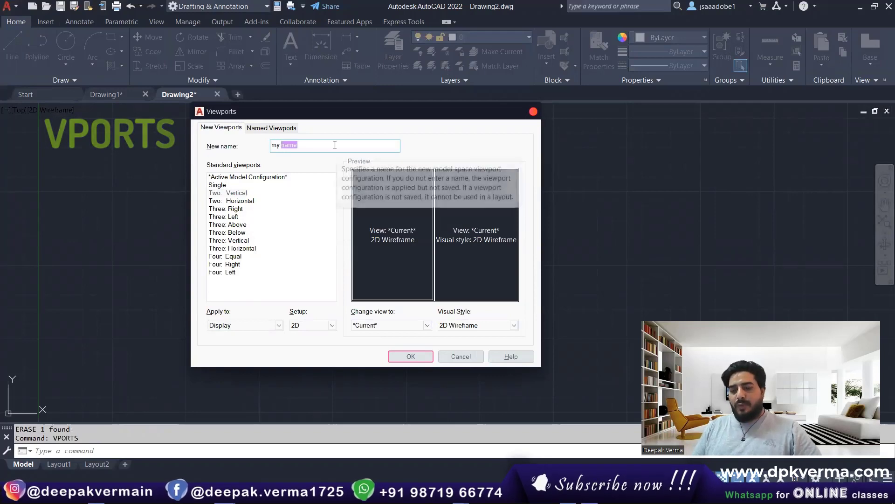
text(viewpor)
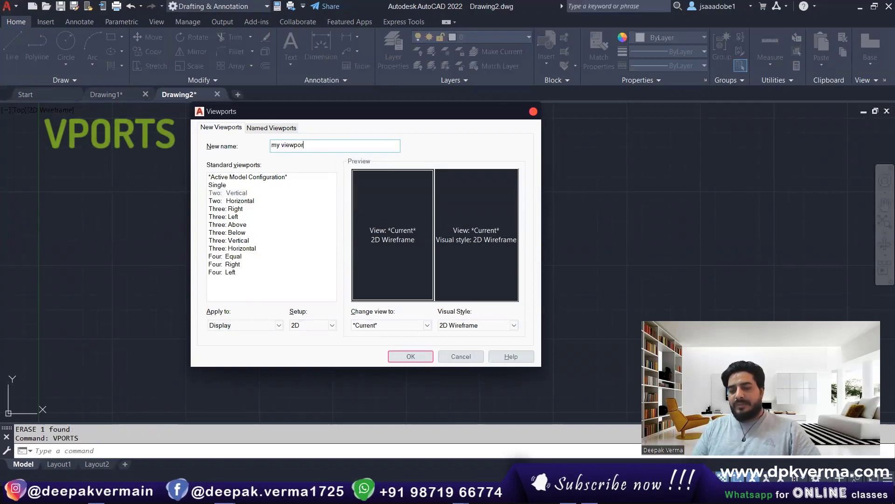
text(t)
Save the 'my viewport' configuration, then delete it from the Named Viewports list
click(401, 353)
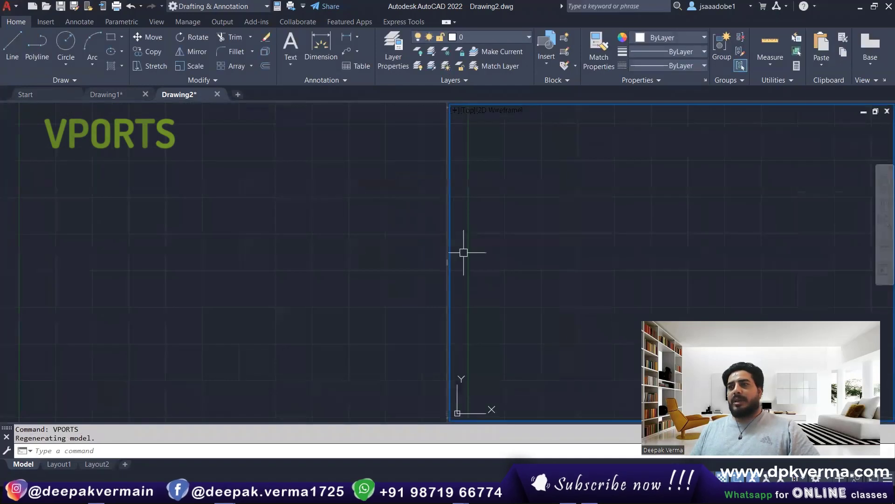
key(Return)
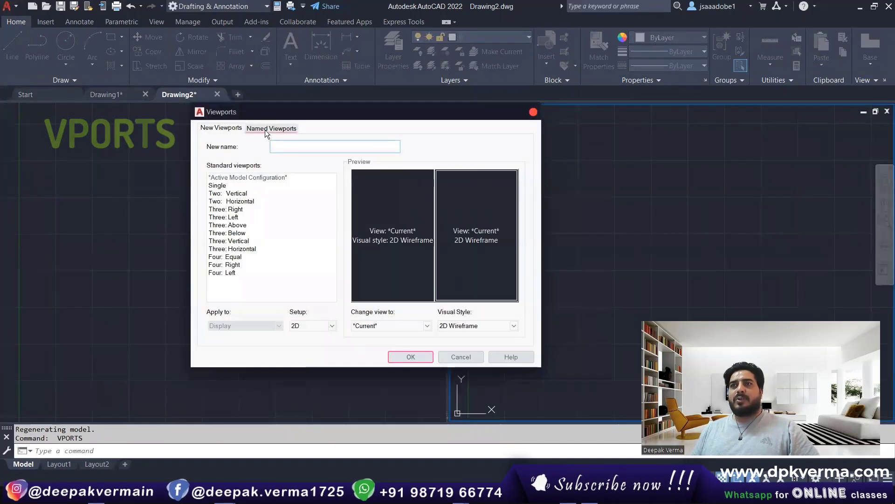
click(267, 131)
click(222, 189)
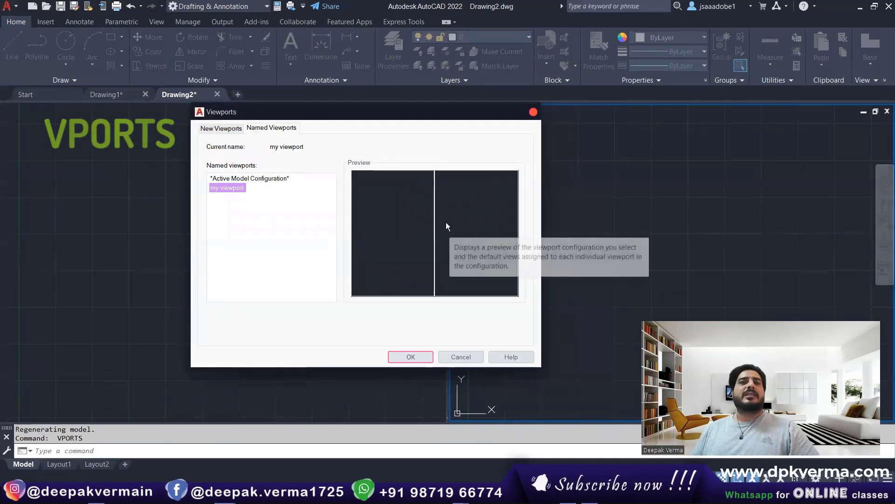
right_click(229, 191)
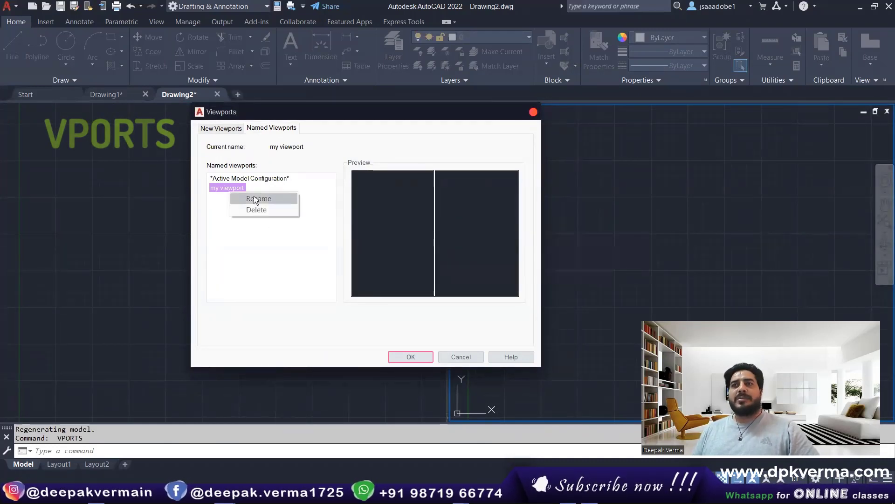
click(255, 210)
Choose the Single layout from the standard configurations and apply it
click(221, 129)
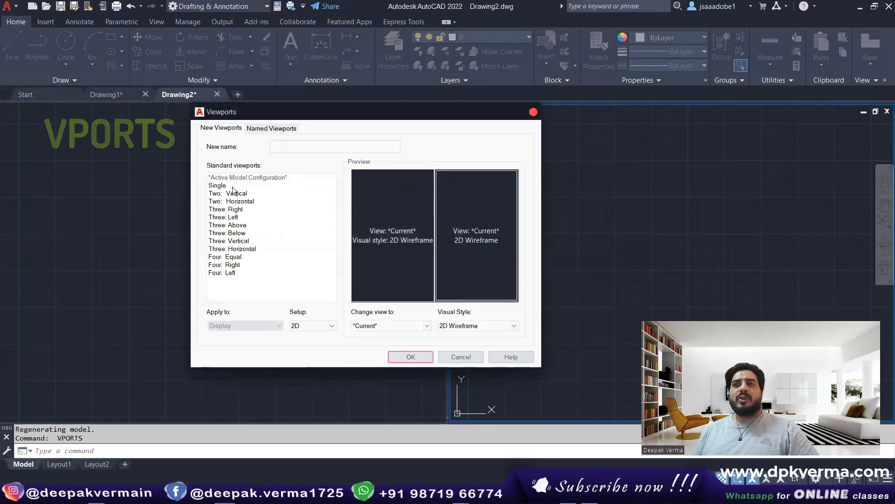
click(217, 185)
key(Return)
Pan the empty single Top view to the left
mouse_move(401, 270)
middle_down()
mouse_move(378, 276)
mouse_move(378, 284)
mouse_move(230, 284)
middle_up()
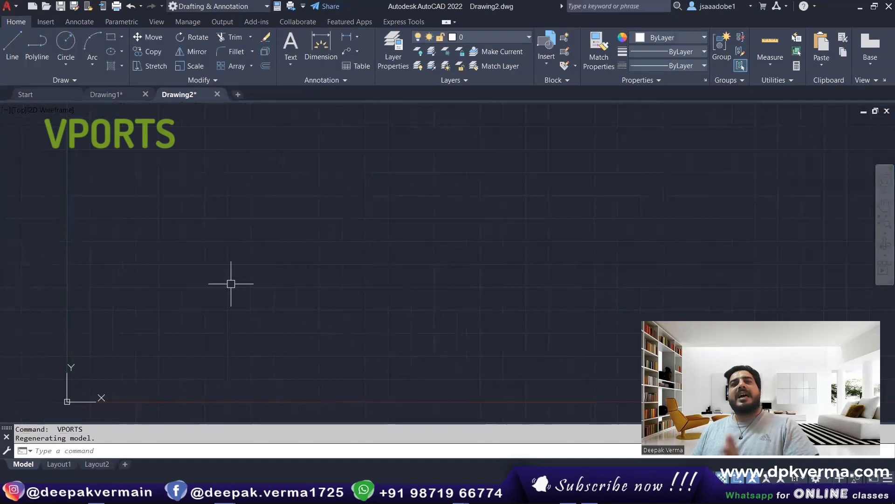